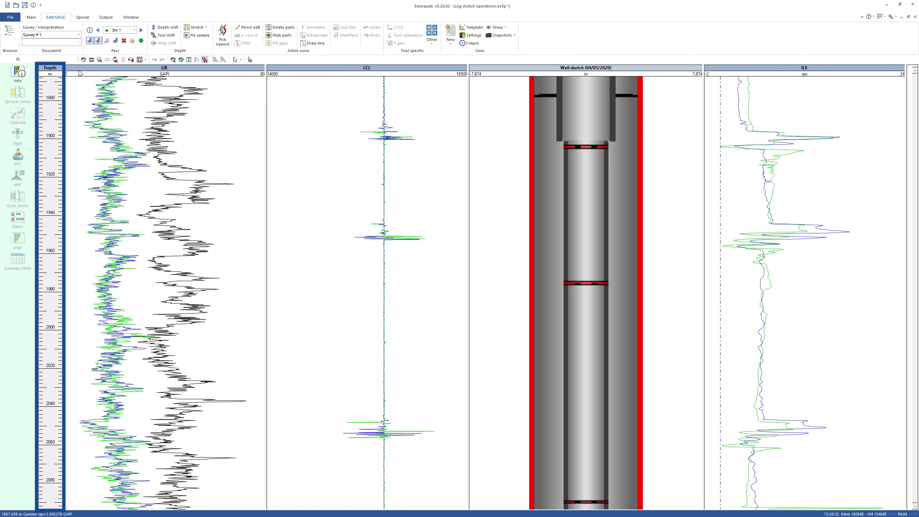
Depth-shift the Dn 1 pass about 4.2 m deeper, aligning its CCL signature near 1900 m with the red interval in the well sketch.
{"action": "left_click", "coordinate": [269, 77]}
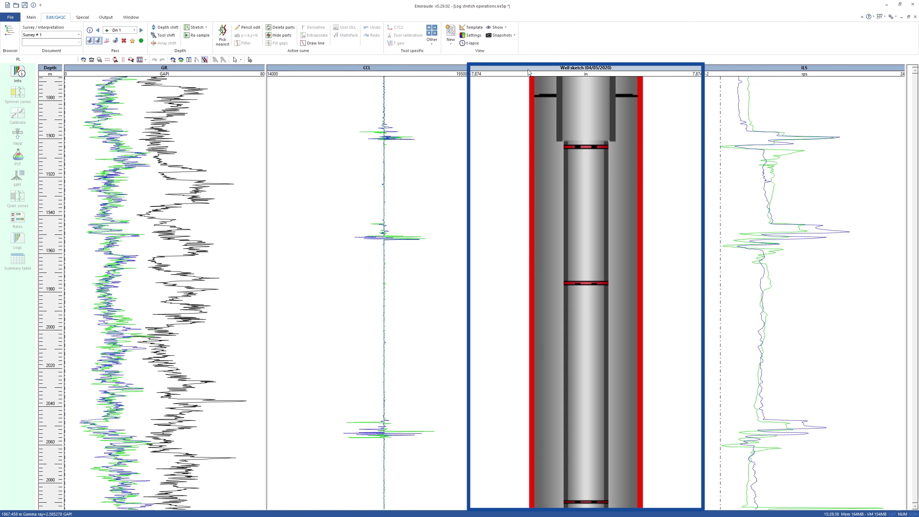
{"action": "left_click", "coordinate": [107, 59]}
{"action": "left_click_drag", "start_coordinate": [318, 118], "coordinate": [318, 154]}
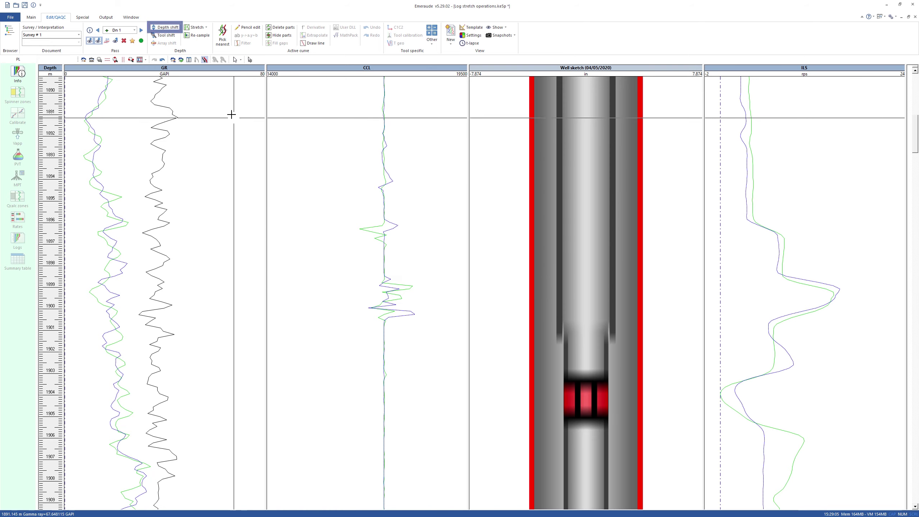
{"action": "left_click", "coordinate": [177, 30]}
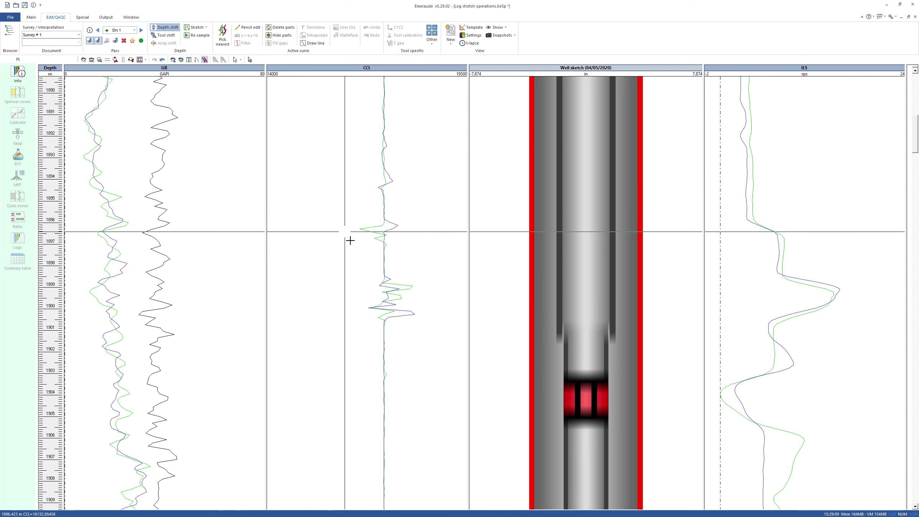
{"action": "left_click_drag", "start_coordinate": [396, 314], "coordinate": [399, 405]}
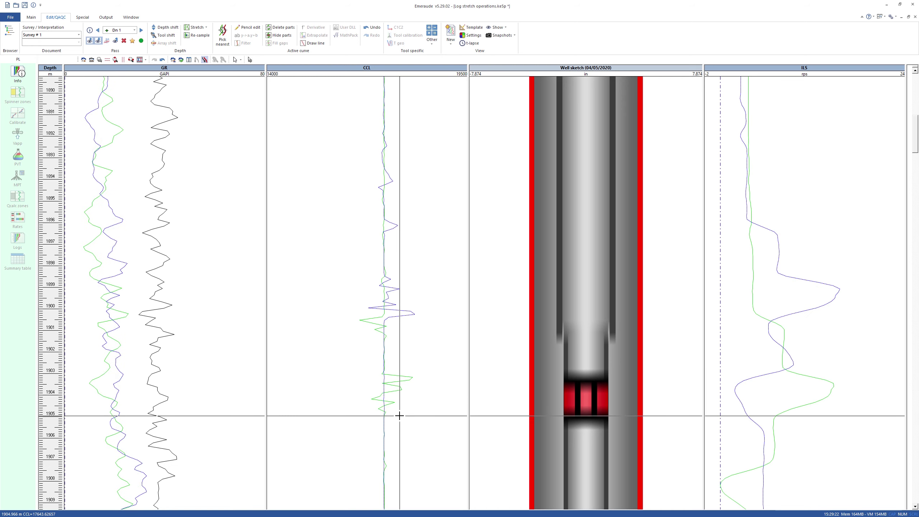
Make Up 1 the active pass and depth-shift it about 4.3 m deeper to match the shifted down pass on the CCL.
{"action": "left_click", "coordinate": [141, 31]}
{"action": "left_click", "coordinate": [155, 28]}
{"action": "left_click_drag", "start_coordinate": [395, 312], "coordinate": [393, 403]}
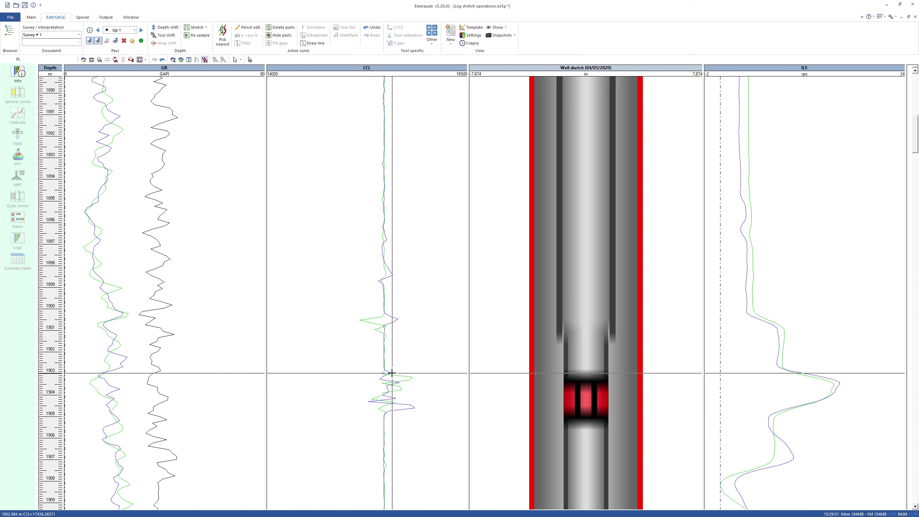
{"action": "left_click", "coordinate": [83, 59]}
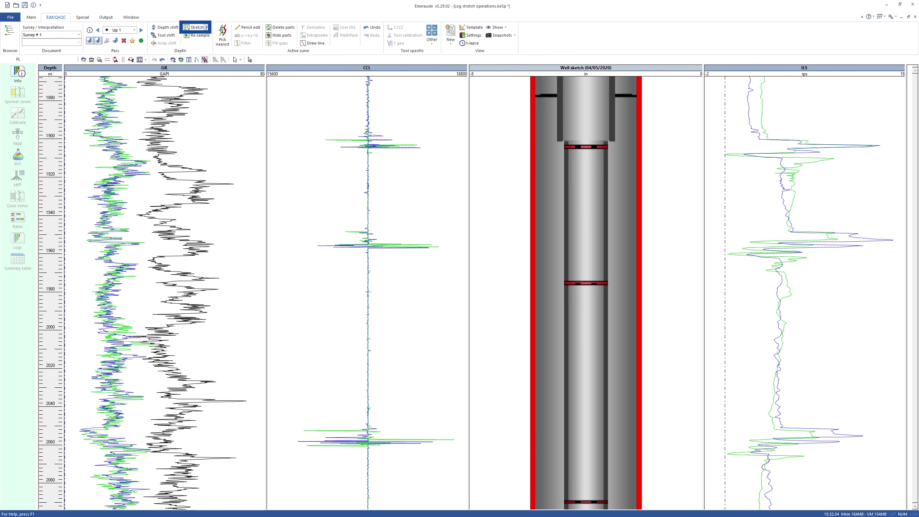
Set the fixed depth to 1903 m in the stretch settings for the full log range.
{"action": "left_click", "coordinate": [206, 28]}
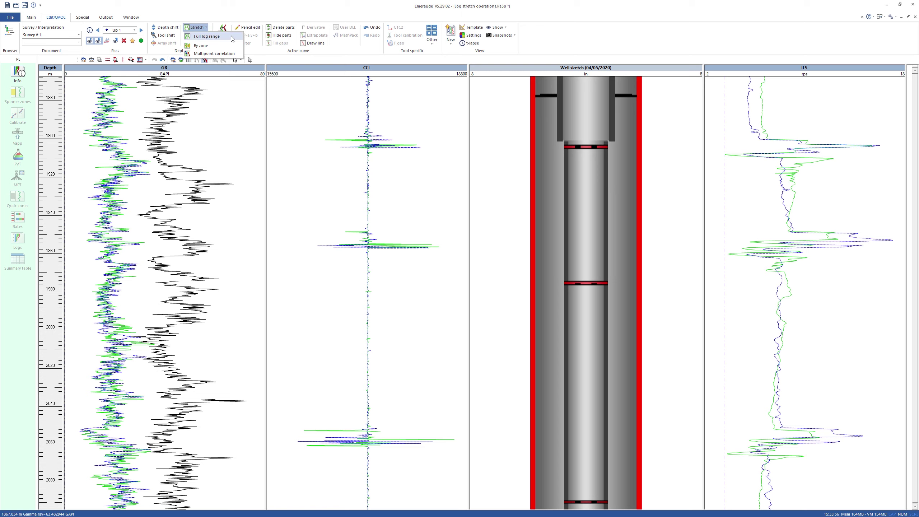
{"action": "left_click", "coordinate": [231, 39]}
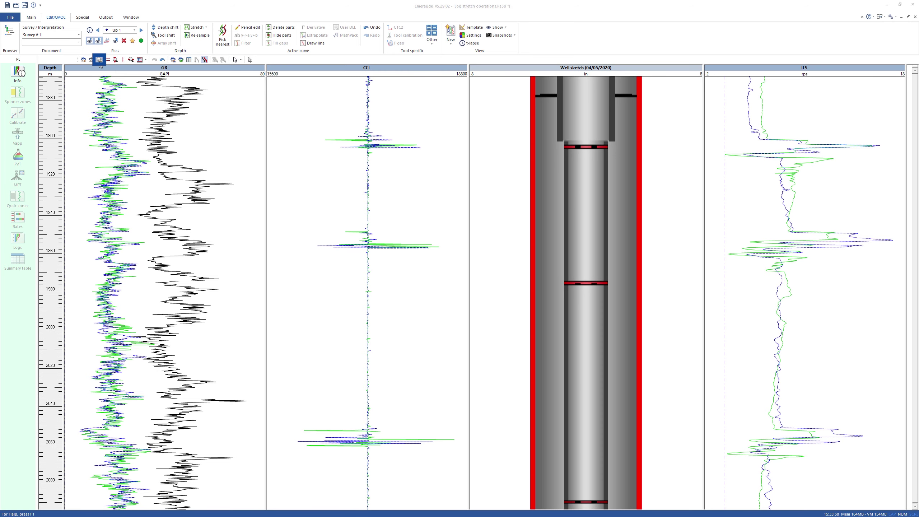
{"action": "left_click", "coordinate": [99, 60]}
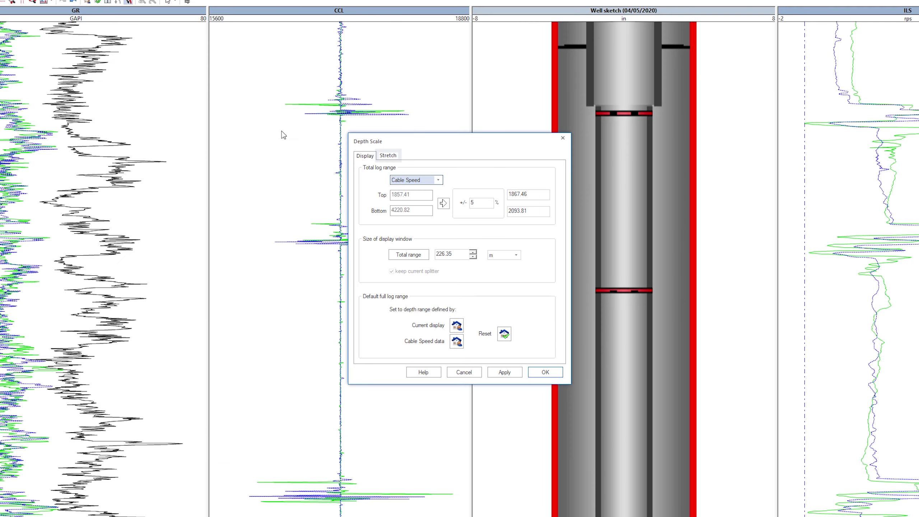
{"action": "left_click", "coordinate": [403, 180]}
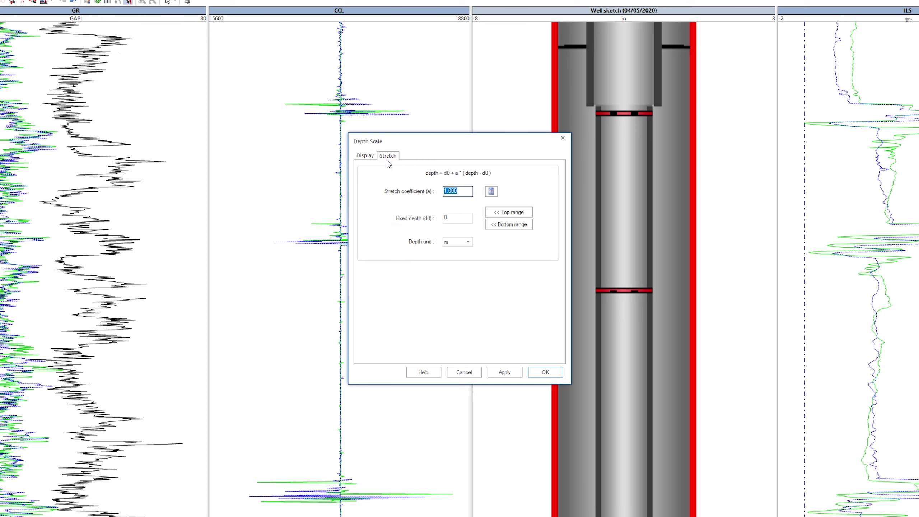
{"action": "left_click", "coordinate": [456, 216]}
{"action": "double_click", "coordinate": [446, 217]}
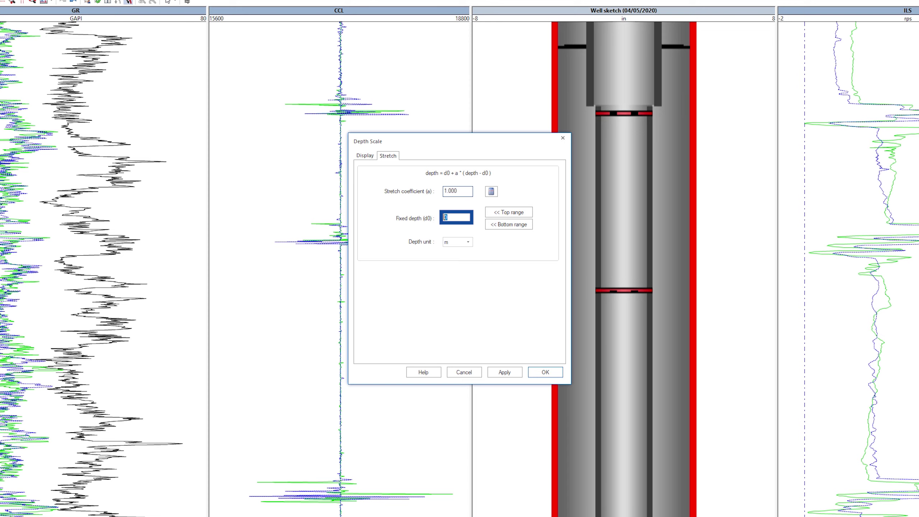
{"action": "key", "text": "BackSpace"}
{"action": "type", "text": "1903"}
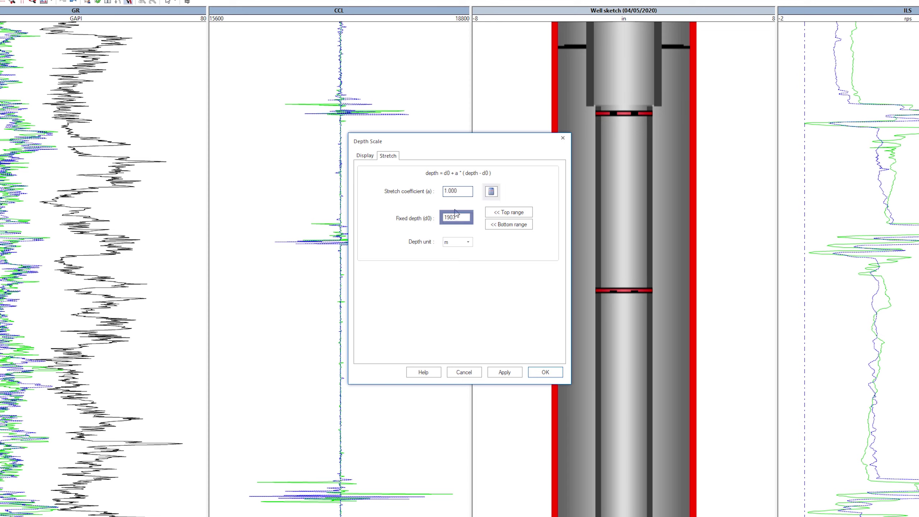
Compute the stretch coefficient from end point 2059 m and target position 2089 m, and apply the full-range stretch.
{"action": "left_click", "coordinate": [491, 191]}
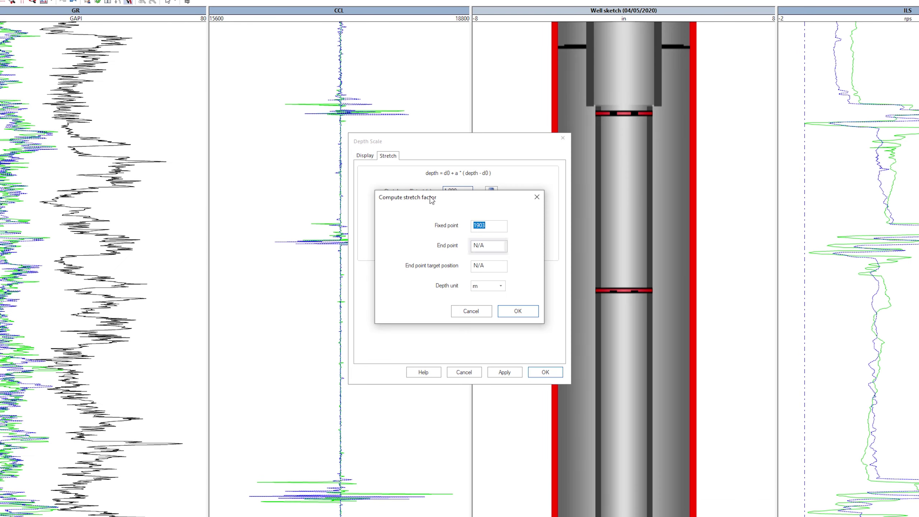
{"action": "left_click", "coordinate": [480, 249]}
{"action": "left_click_drag", "start_coordinate": [487, 246], "coordinate": [471, 245]}
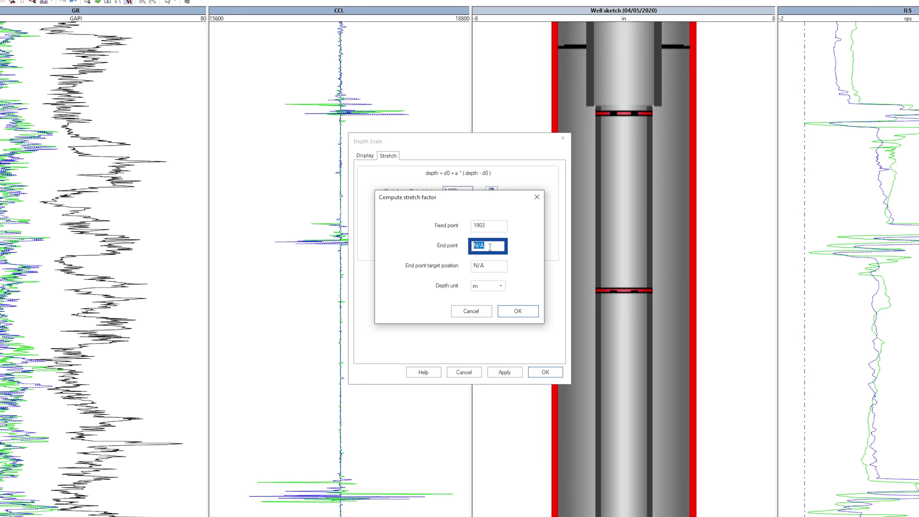
{"action": "type", "text": "2059"}
{"action": "left_click_drag", "start_coordinate": [489, 266], "coordinate": [472, 266]}
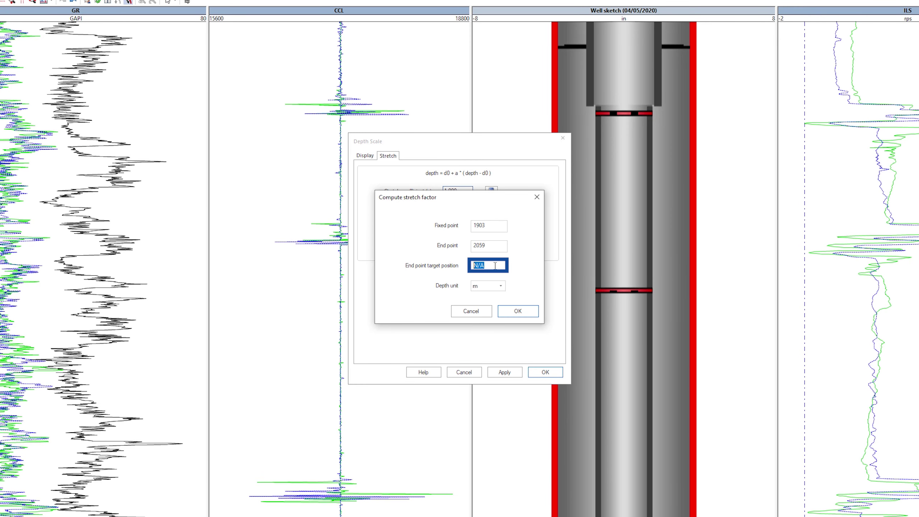
{"action": "type", "text": "2089"}
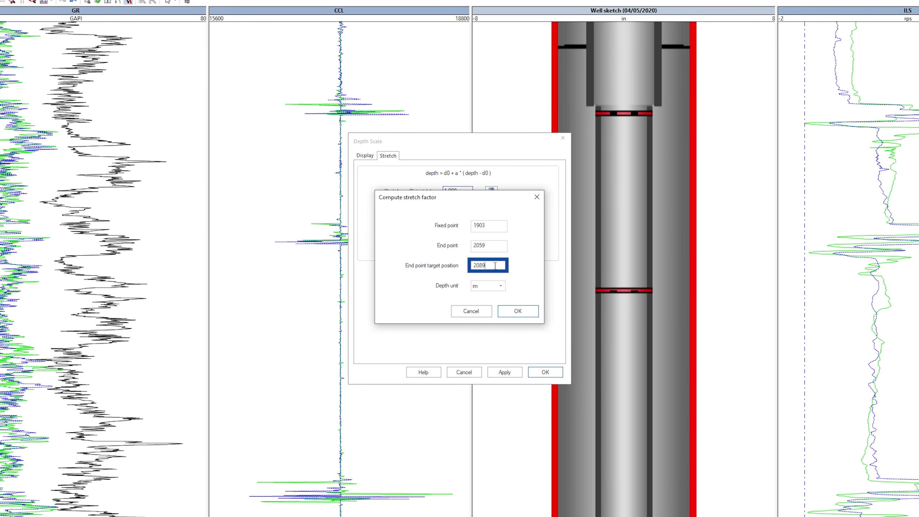
{"action": "left_click", "coordinate": [509, 312]}
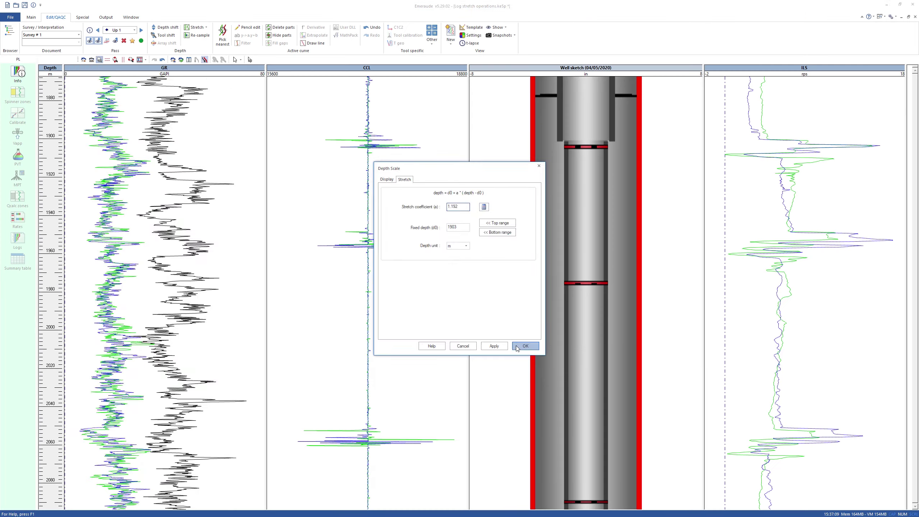
{"action": "left_click", "coordinate": [535, 374]}
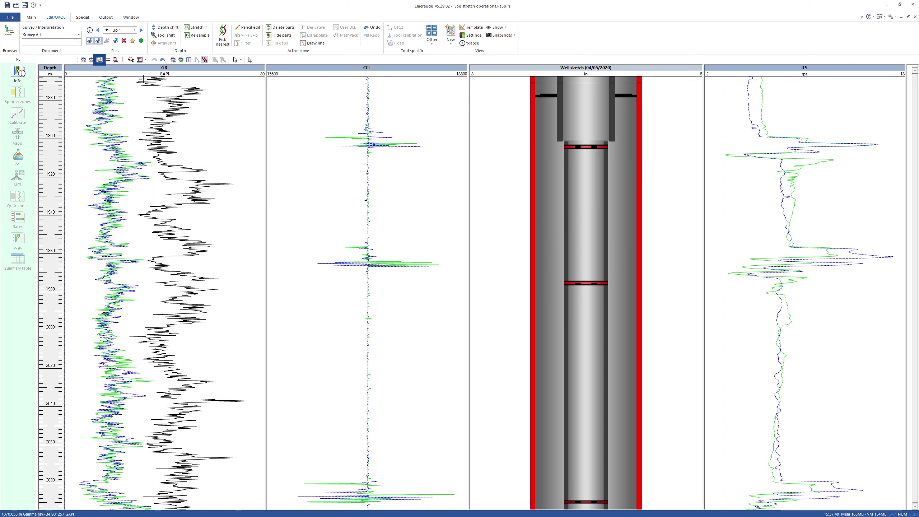
Reset the full-range stretch by setting the coefficient to 1 and the fixed depth to N/A.
{"action": "left_click", "coordinate": [99, 59]}
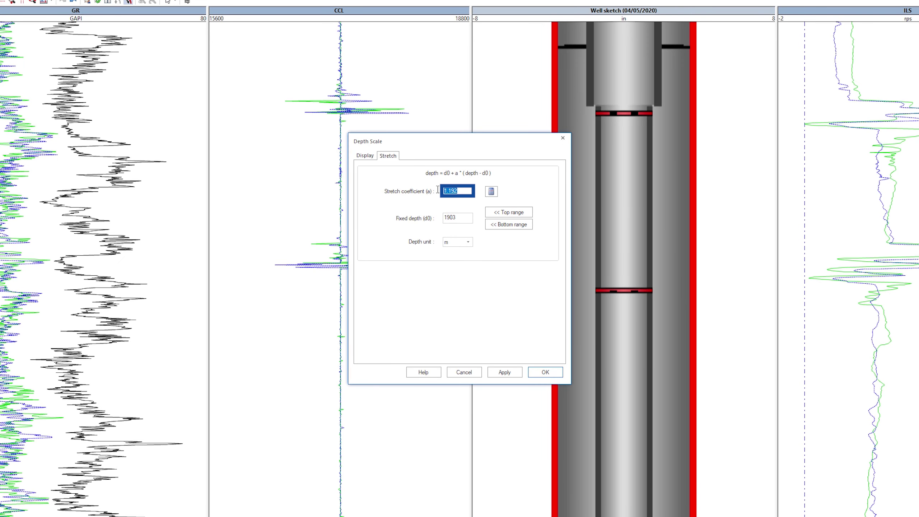
{"action": "type", "text": "1"}
{"action": "key", "text": "Tab"}
{"action": "type", "text": "N/A"}
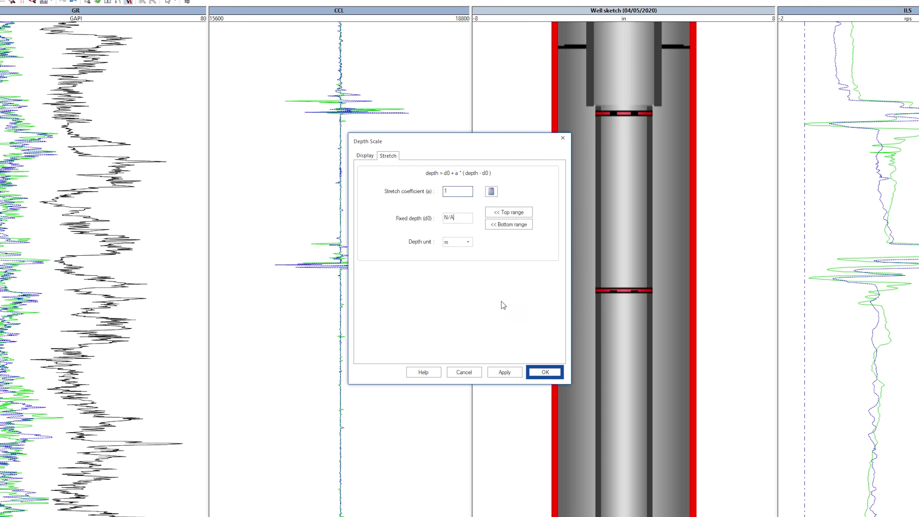
{"action": "left_click", "coordinate": [537, 371]}
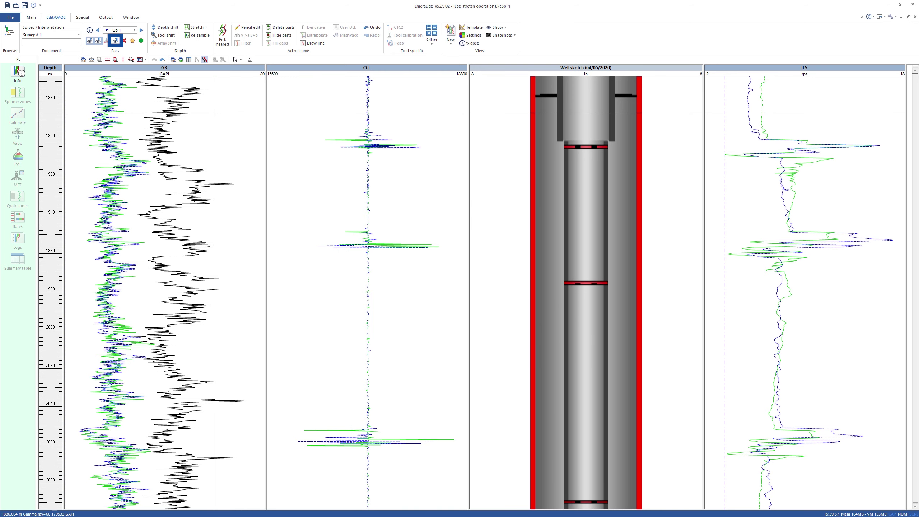
Display only the Up 1 pass and start a multipoint correlation with a fixed point at about 1903.9 m on the CCL.
{"action": "left_click", "coordinate": [117, 43]}
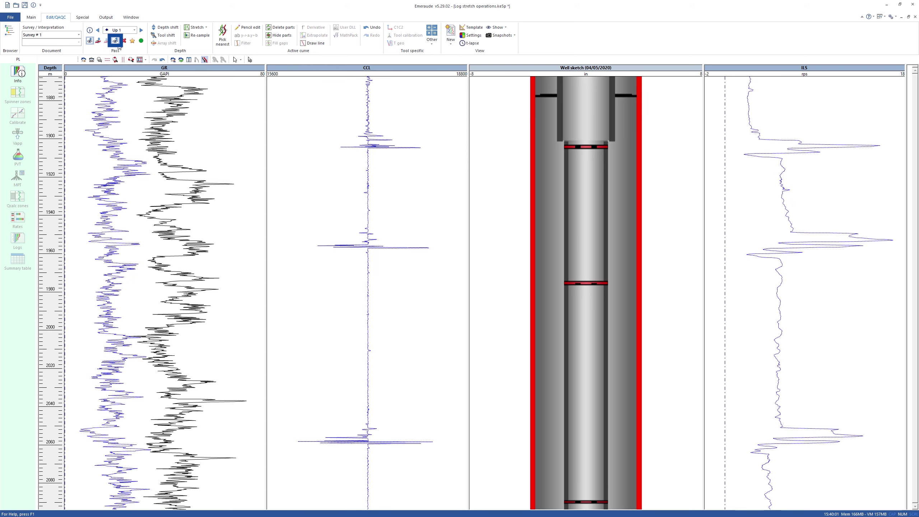
{"action": "left_click", "coordinate": [206, 28]}
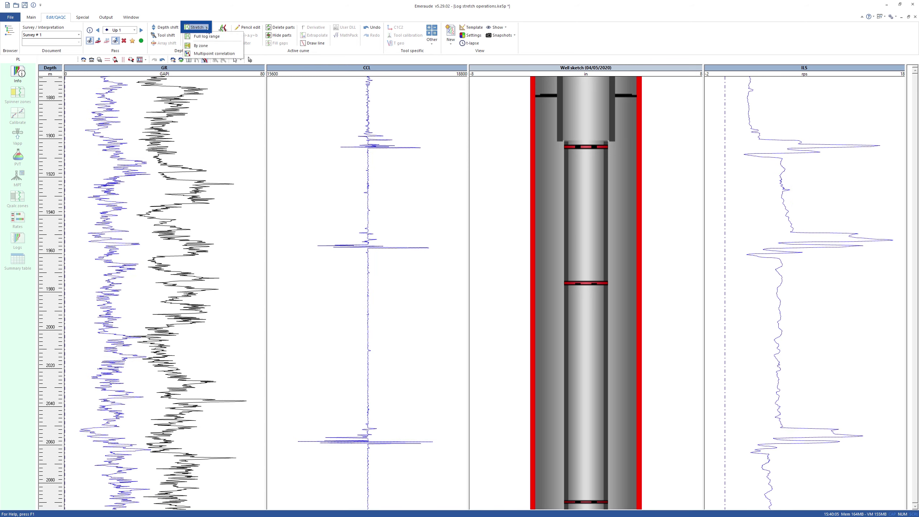
{"action": "left_click", "coordinate": [229, 56]}
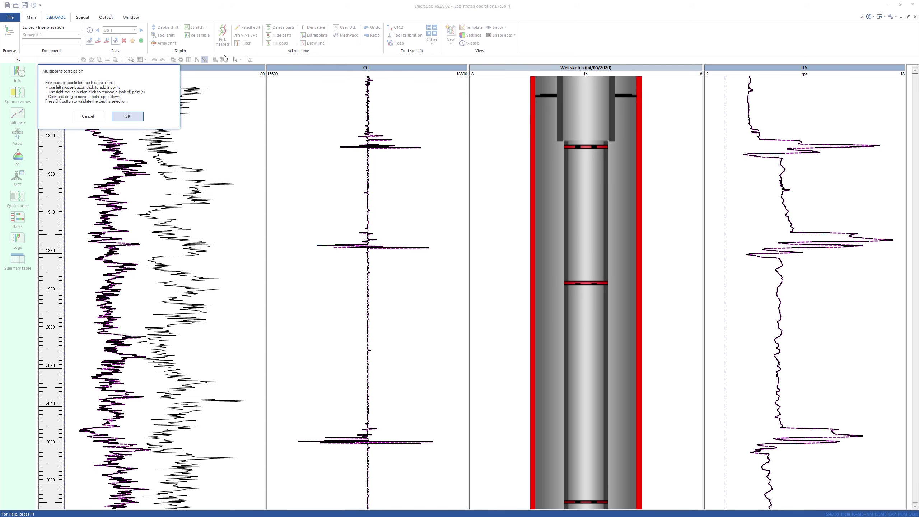
{"action": "left_click_drag", "start_coordinate": [163, 70], "coordinate": [289, 119]}
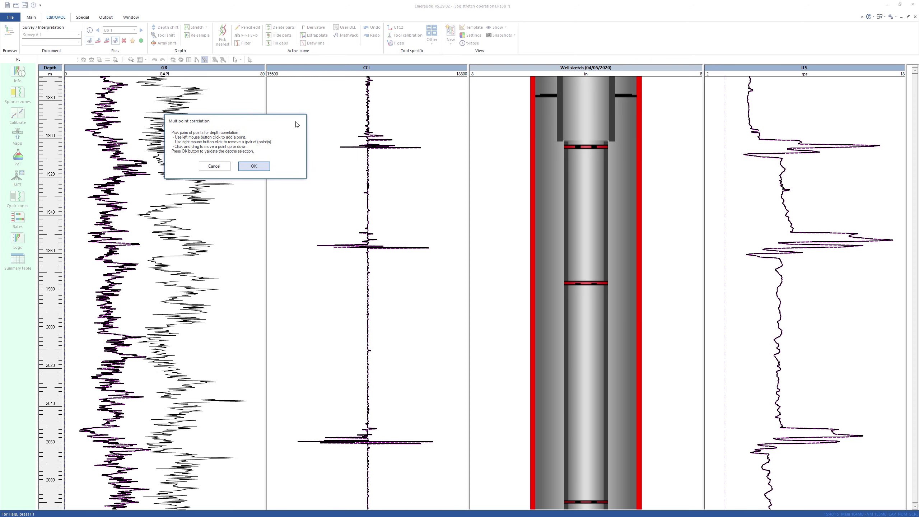
{"action": "left_click", "coordinate": [377, 146]}
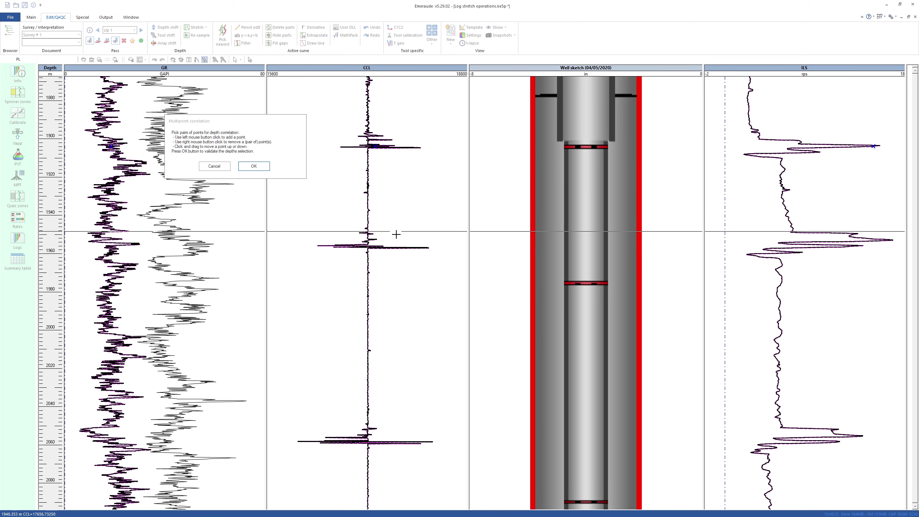
Correlate the log points at about 1956.6 m and 2076.7 m with well-sketch depths of about 1975.4 m and 2089.7 m, and apply the stretch.
{"action": "left_click", "coordinate": [400, 247]}
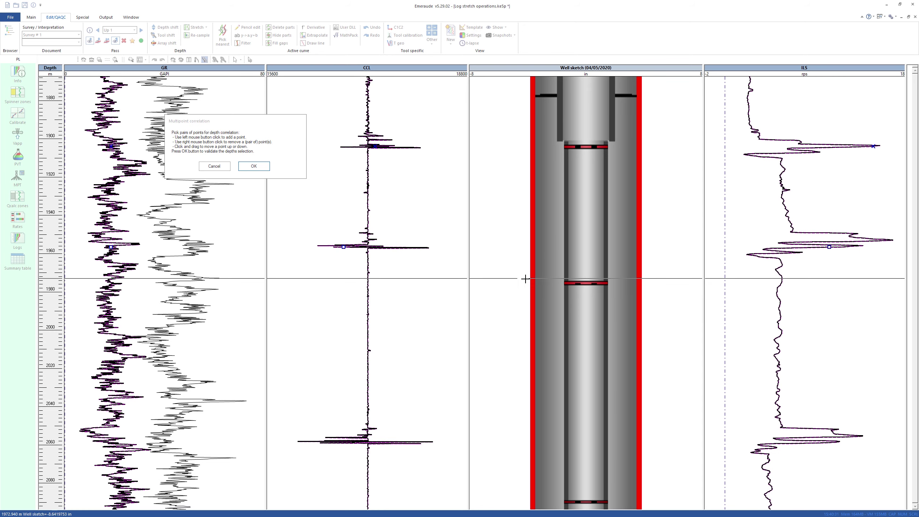
{"action": "left_click", "coordinate": [546, 283]}
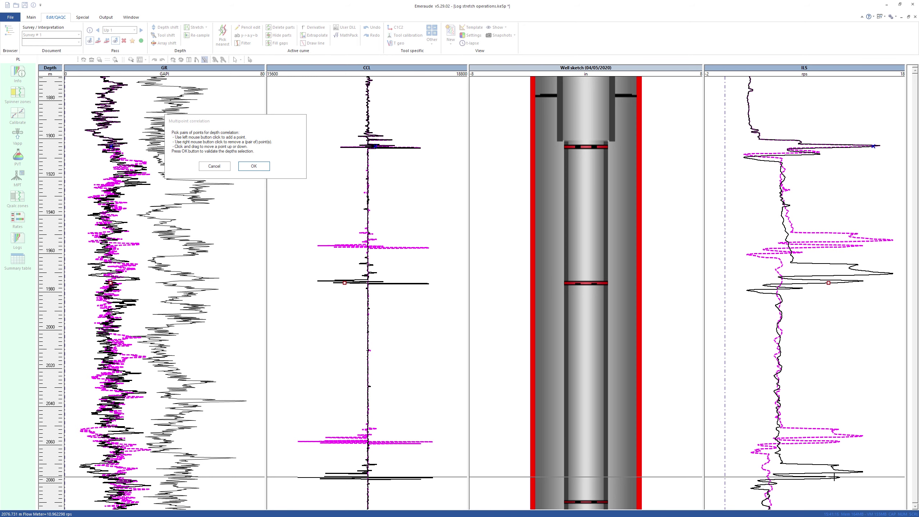
{"action": "left_click", "coordinate": [833, 477]}
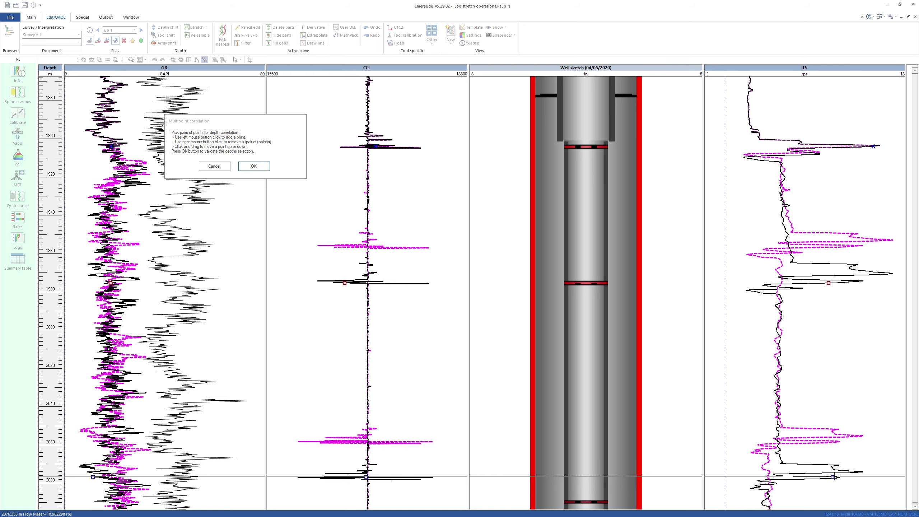
{"action": "left_click", "coordinate": [588, 502]}
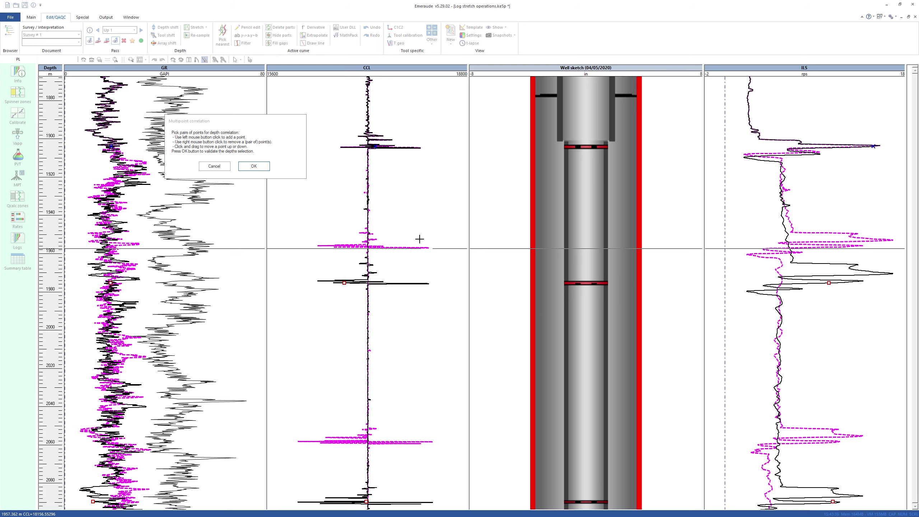
{"action": "left_click", "coordinate": [264, 167]}
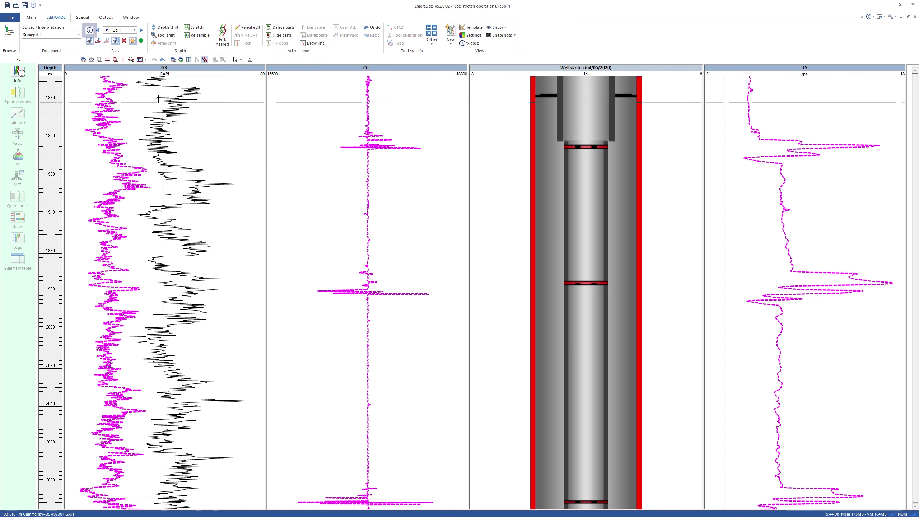
Open the Up 1 pass's multipoint stretch properties and add a correlation point with original depth 2500 m and target depth 2520 m.
{"action": "left_click", "coordinate": [91, 30]}
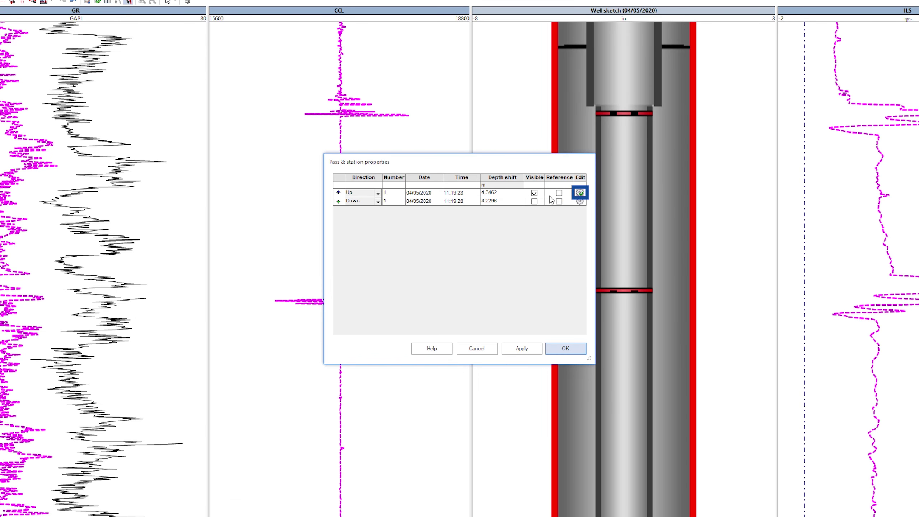
{"action": "left_click", "coordinate": [580, 195]}
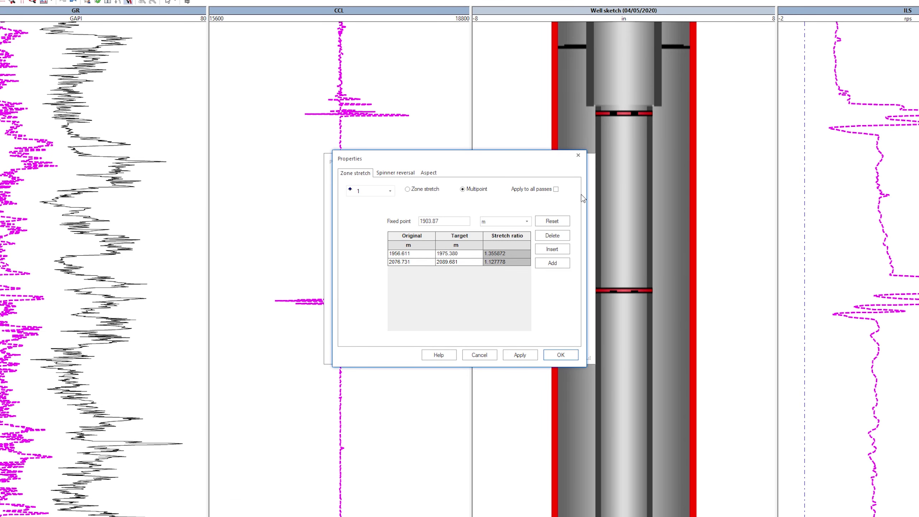
{"action": "left_click", "coordinate": [430, 252]}
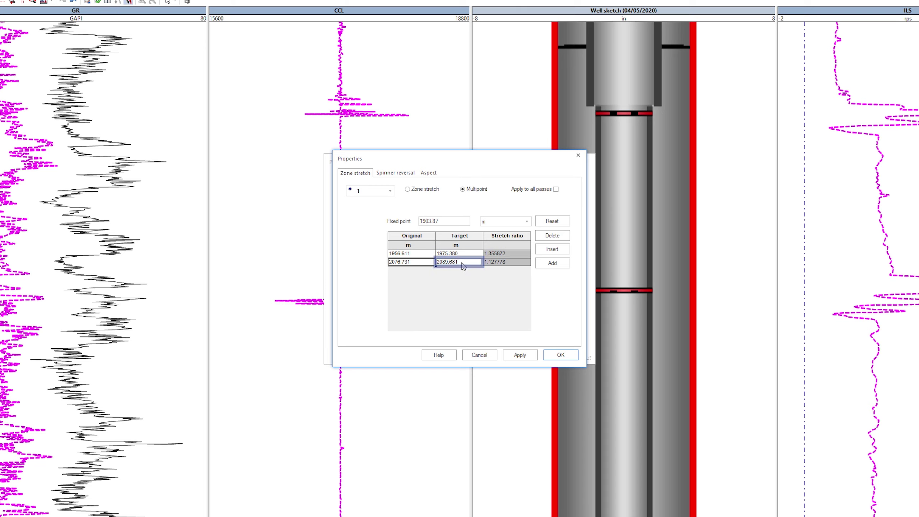
{"action": "left_click", "coordinate": [537, 266]}
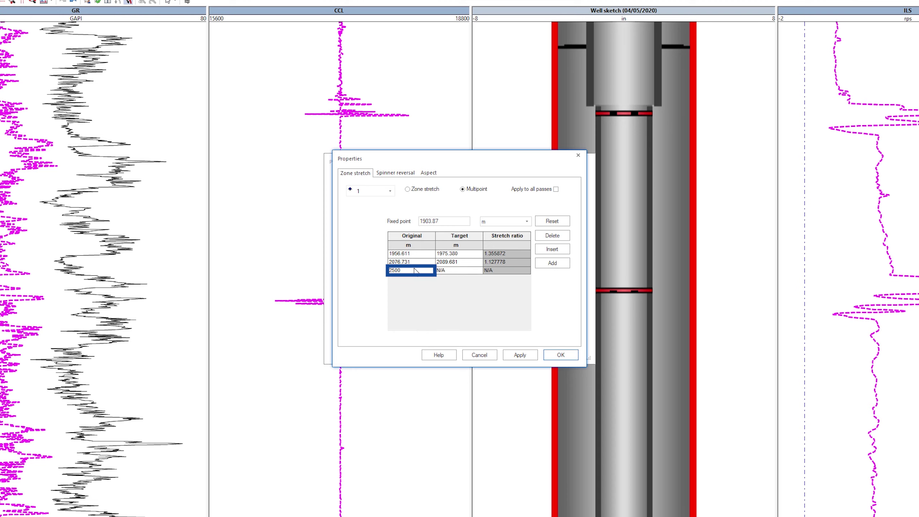
{"action": "type", "text": "2500"}
{"action": "key", "text": "Tab"}
{"action": "type", "text": "2520"}
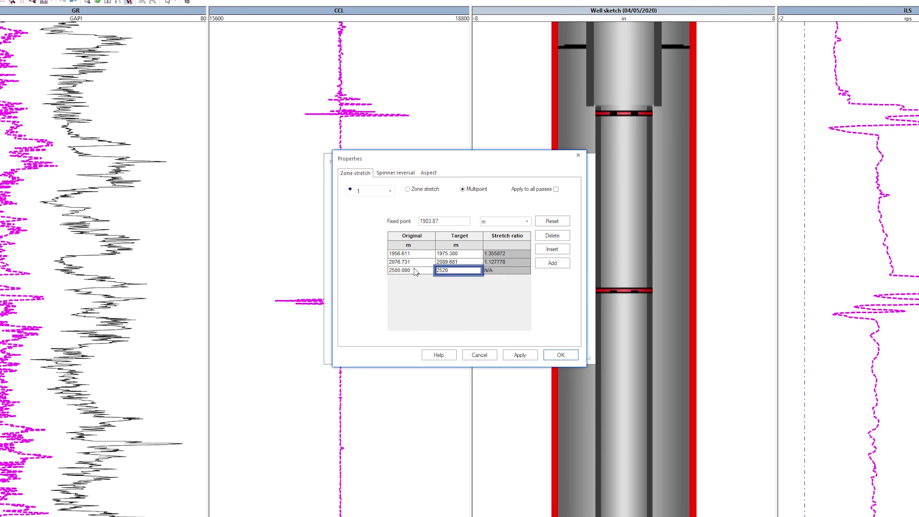
{"action": "key", "text": "Tab"}
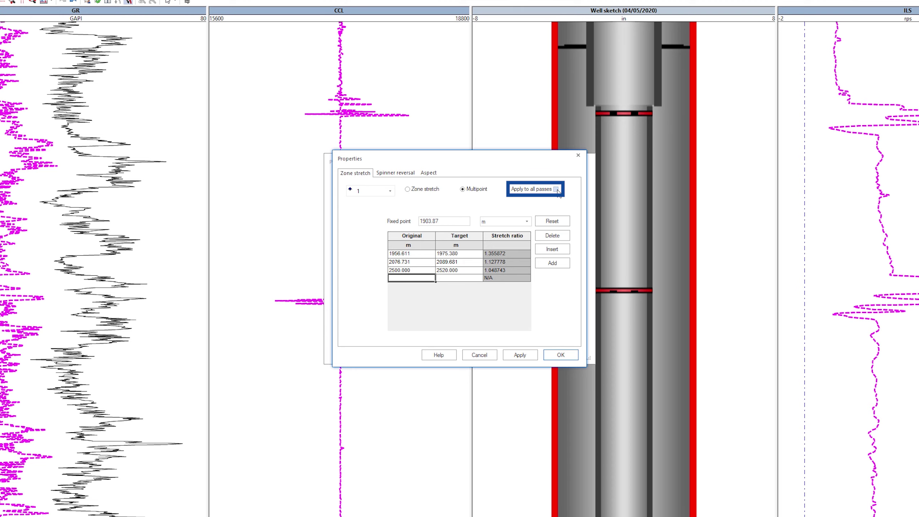
Reset the Up 1 pass's multipoint stretch, clearing its fixed point and correlation points, and accept the pass properties.
{"action": "left_click", "coordinate": [543, 223]}
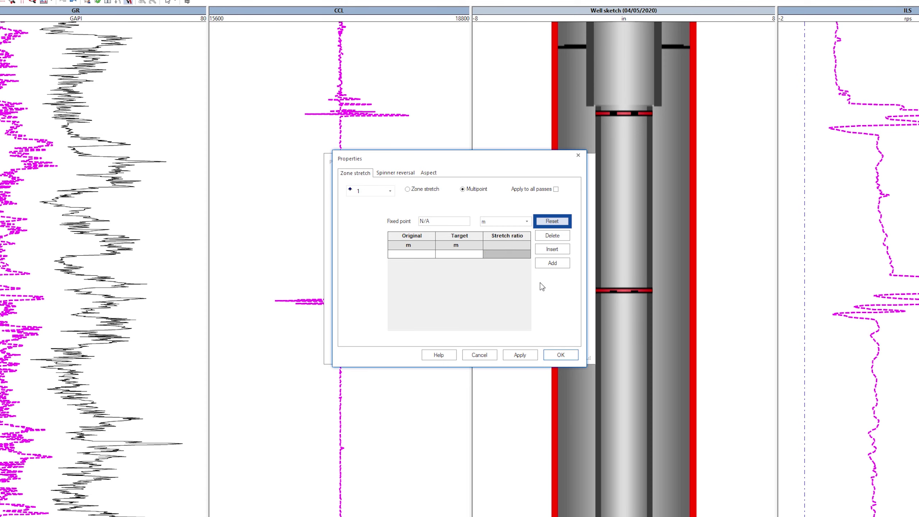
{"action": "left_click", "coordinate": [551, 356]}
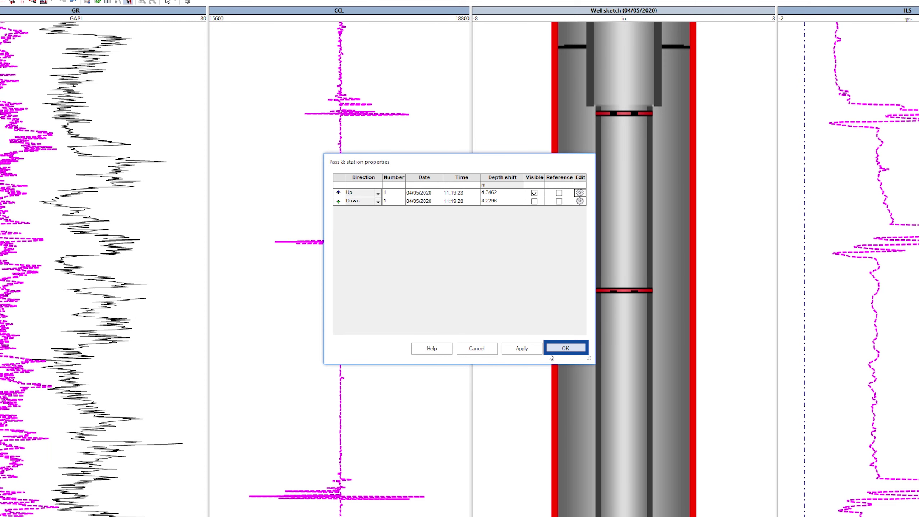
{"action": "left_click", "coordinate": [550, 354]}
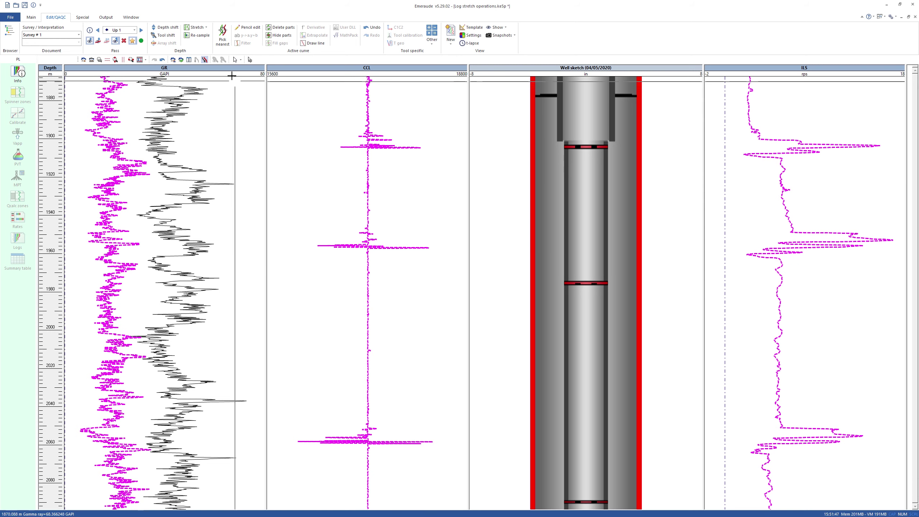
Apply a by-zone stretch on the CCL from a fixed point at about 1909 m, moving the middle peak down to the matching well-sketch marker.
{"action": "left_click", "coordinate": [206, 28]}
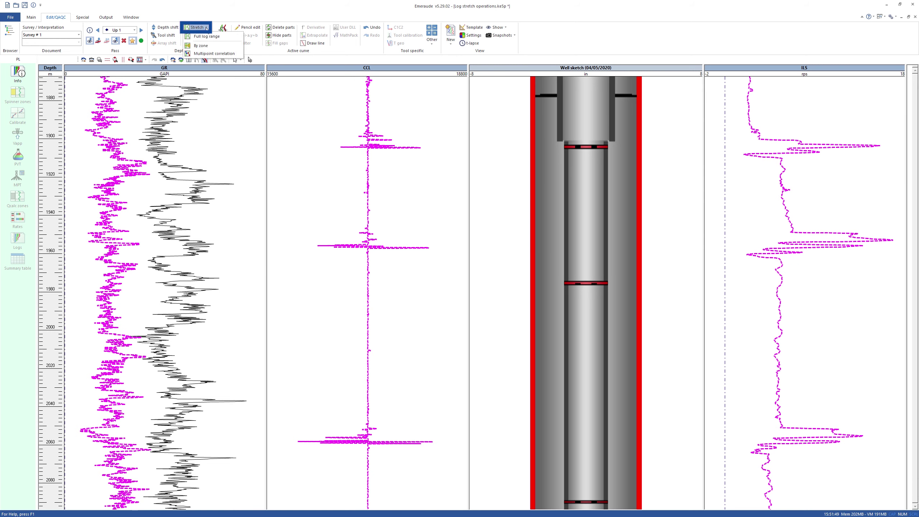
{"action": "left_click", "coordinate": [214, 53]}
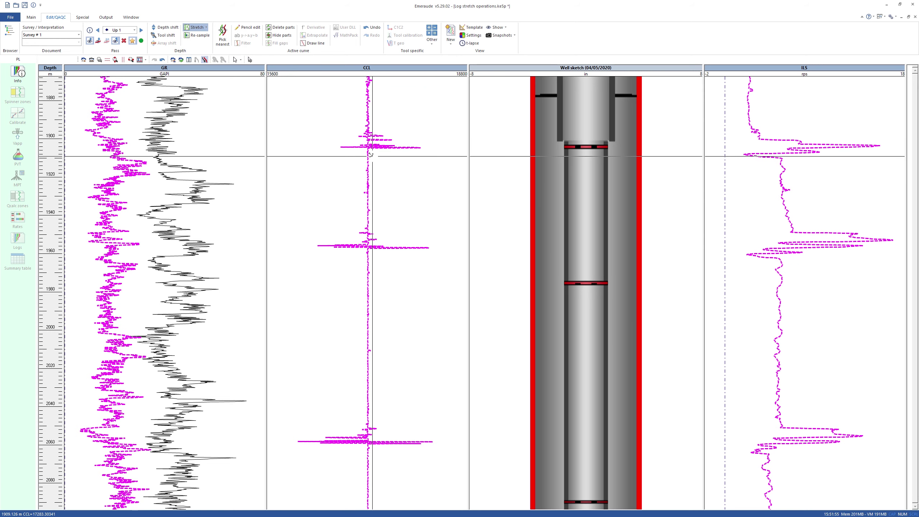
{"action": "left_click_drag", "start_coordinate": [371, 155], "coordinate": [373, 223]}
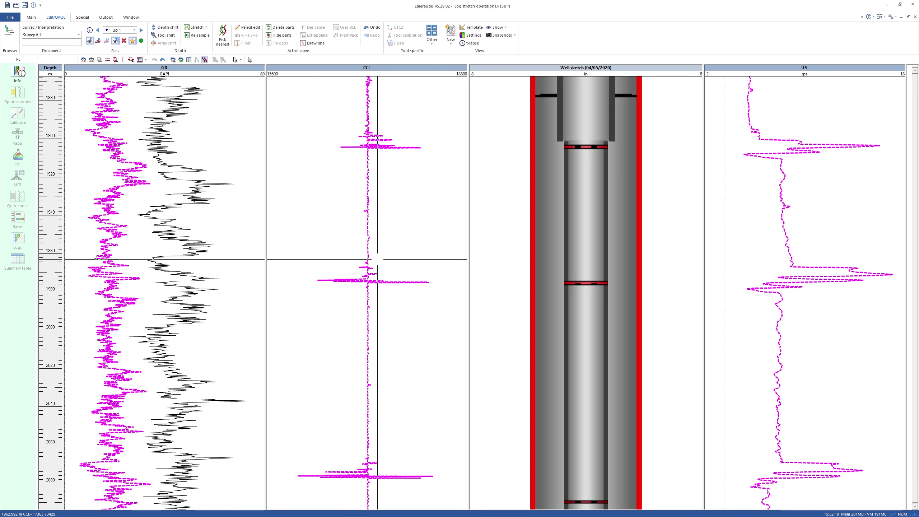
Apply a second zone stretch with fixed point 1985.7 m, end point 2055.52 m and target 2067.35 m, making the previous zone stretch permanent.
{"action": "left_click", "coordinate": [196, 28]}
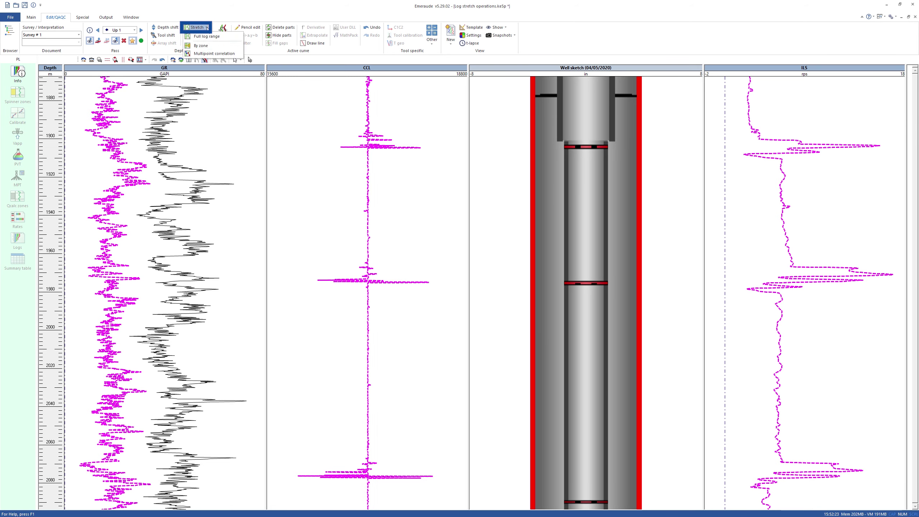
{"action": "left_click", "coordinate": [209, 46]}
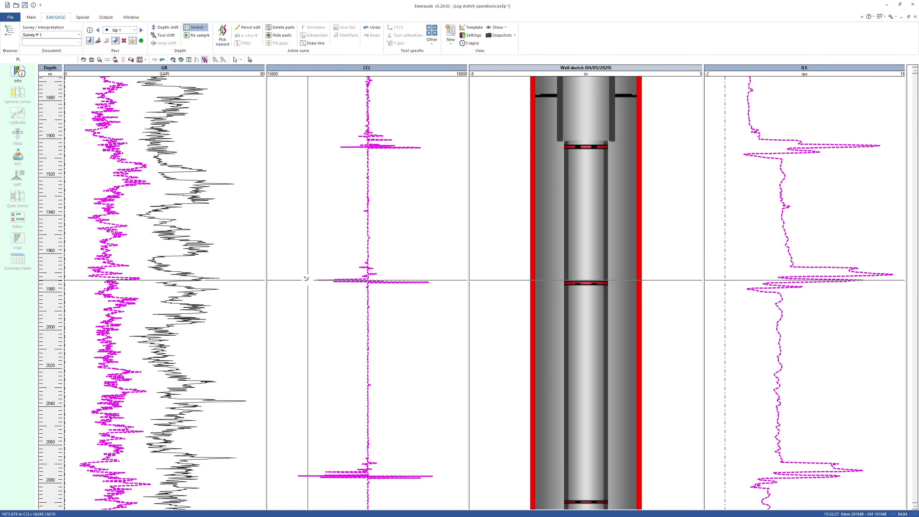
{"action": "left_click_drag", "start_coordinate": [350, 300], "coordinate": [355, 455]}
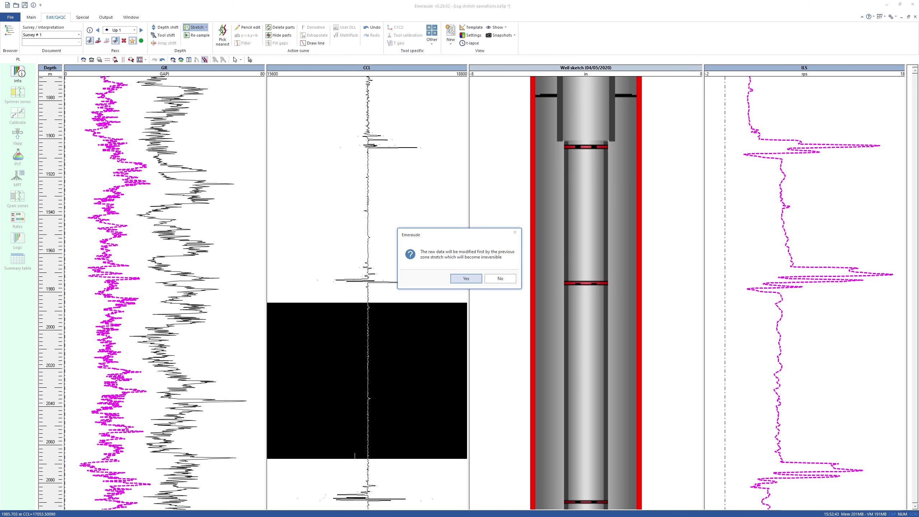
{"action": "left_click", "coordinate": [471, 278]}
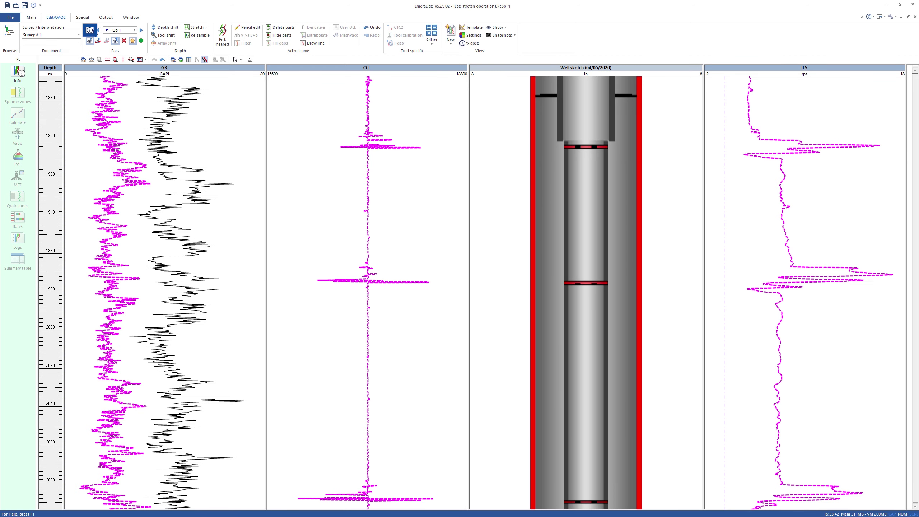
Review the zone stretch's fixed point, end point and target position in the Up 1 pass properties, and close them.
{"action": "left_click", "coordinate": [90, 29]}
{"action": "left_click", "coordinate": [551, 209]}
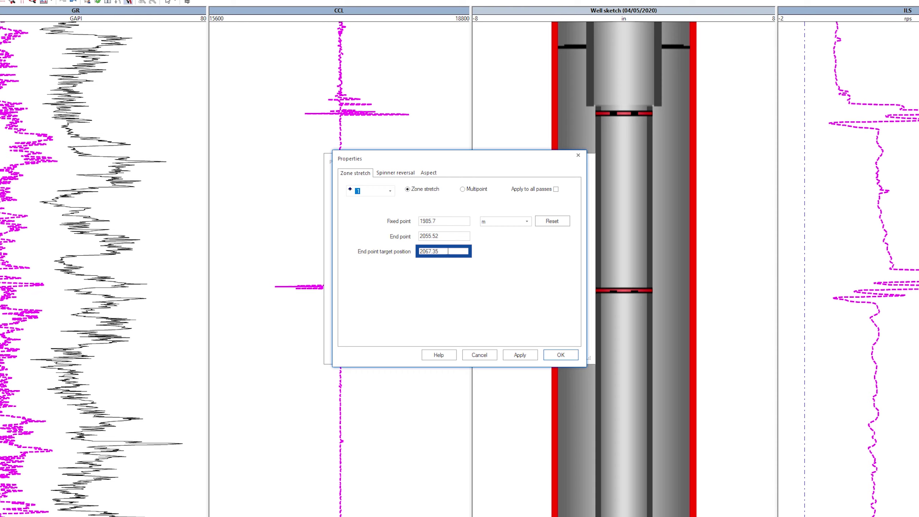
{"action": "left_click", "coordinate": [550, 352]}
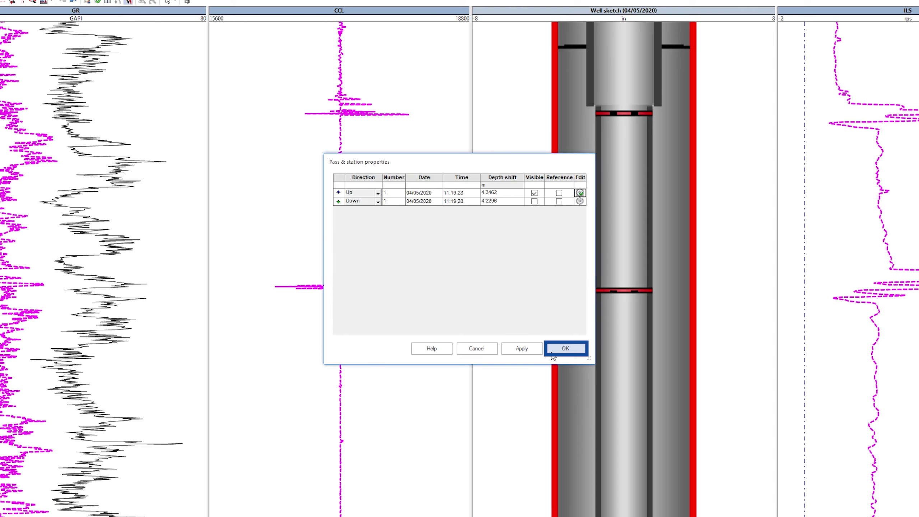
{"action": "left_click", "coordinate": [578, 349]}
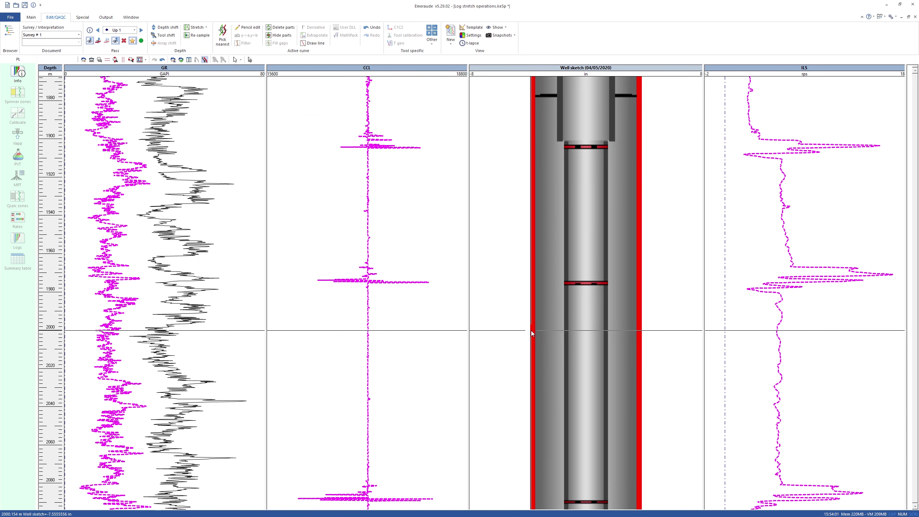